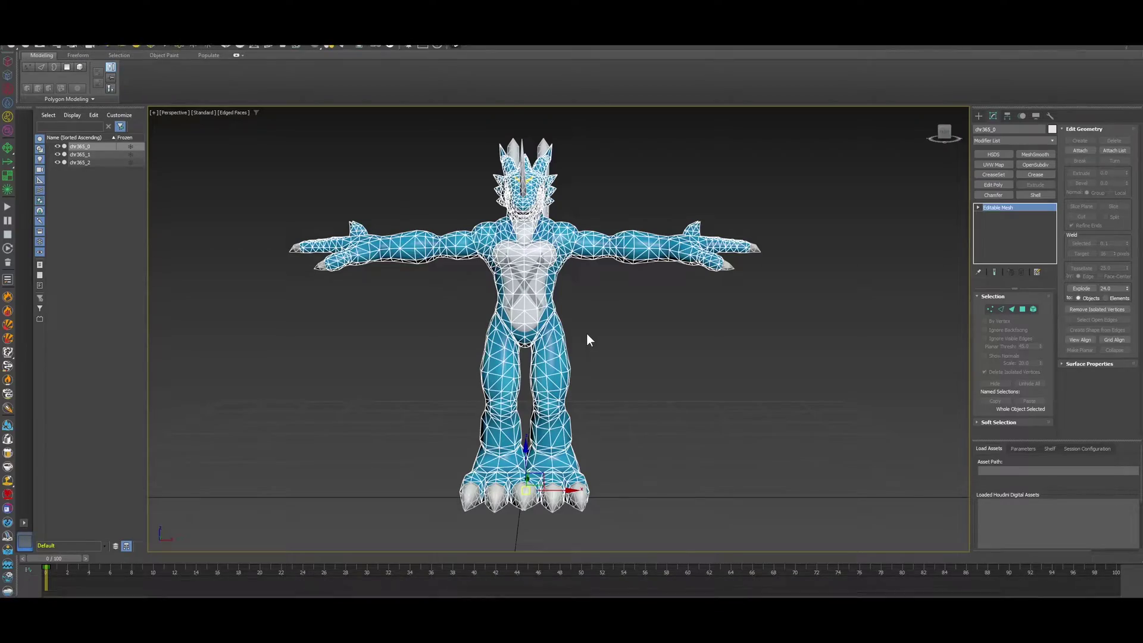
Step: Switch to the browser and inspect the Exeemon Digimon model on Sketchfab in wireframe and with Matcap shading
{"action": "middle_click_drag", "start_coordinate": [566, 318], "coordinate": [555, 330], "text": "alt"}
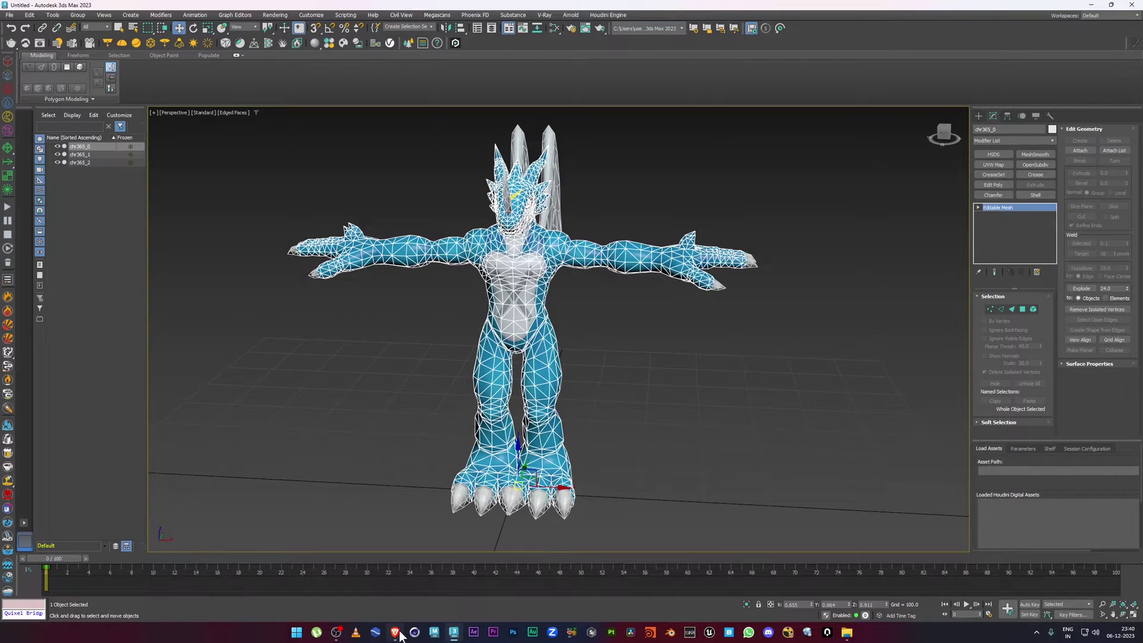
{"action": "left_click", "coordinate": [397, 633]}
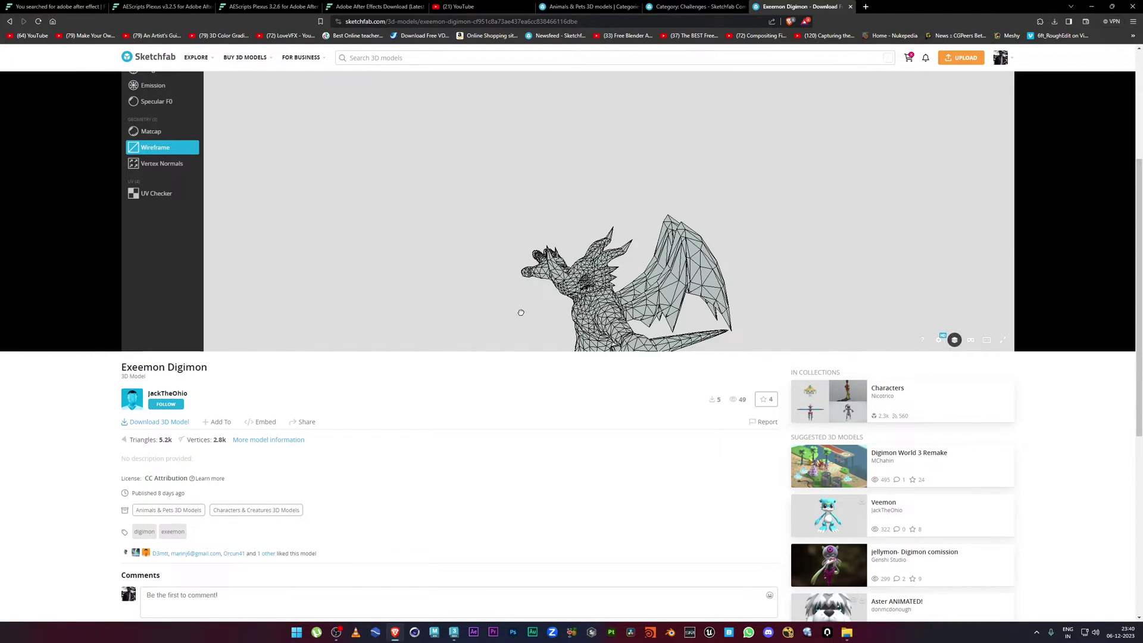
{"action": "right_click_drag", "start_coordinate": [520, 313], "coordinate": [490, 237]}
{"action": "left_click_drag", "start_coordinate": [490, 237], "coordinate": [607, 253]}
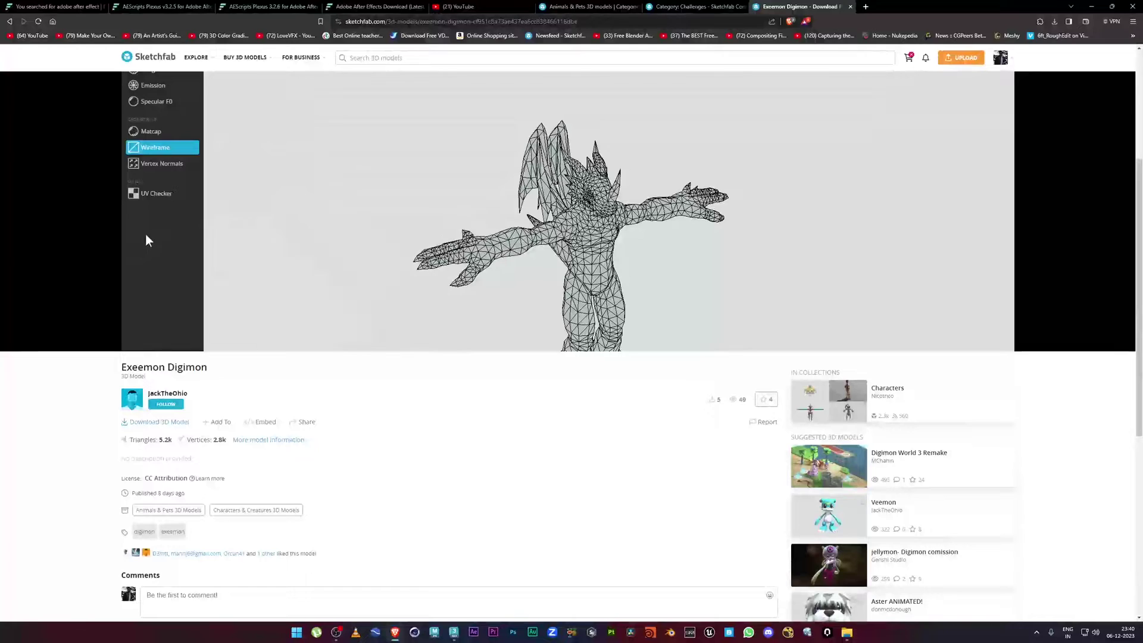
{"action": "left_click", "coordinate": [153, 132]}
{"action": "mouse_move", "coordinate": [387, 250]}
{"action": "left_mouse_down"}
{"action": "mouse_move", "coordinate": [477, 259]}
{"action": "mouse_move", "coordinate": [222, 245]}
{"action": "mouse_move", "coordinate": [809, 329]}
{"action": "mouse_move", "coordinate": [572, 265]}
{"action": "mouse_move", "coordinate": [393, 337]}
{"action": "left_mouse_up"}
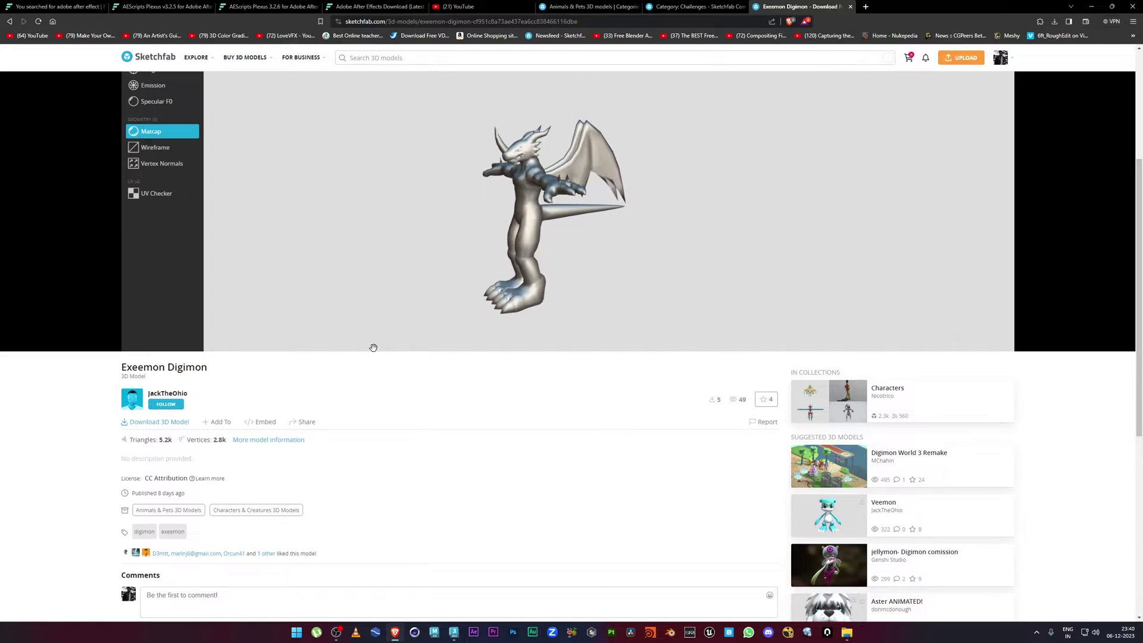
{"action": "mouse_move", "coordinate": [470, 231]}
{"action": "left_mouse_down"}
{"action": "mouse_move", "coordinate": [503, 237]}
{"action": "mouse_move", "coordinate": [455, 227]}
{"action": "left_mouse_up"}
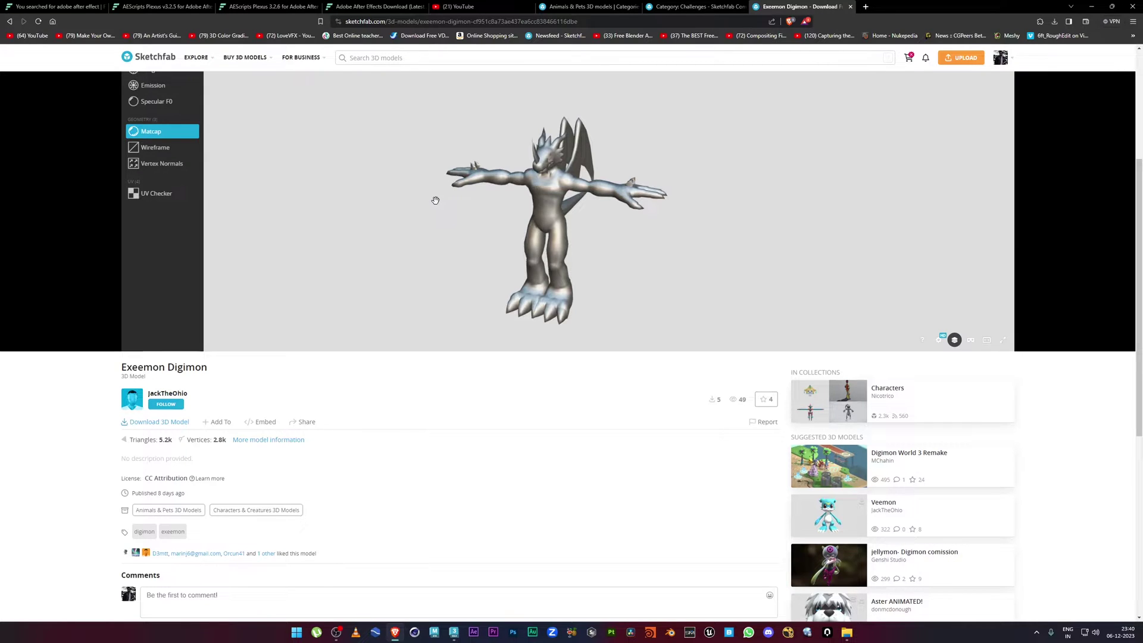
Step: Switch back to 3ds Max and examine the triangulated topology of the character's body from several sides
{"action": "left_click", "coordinate": [453, 632]}
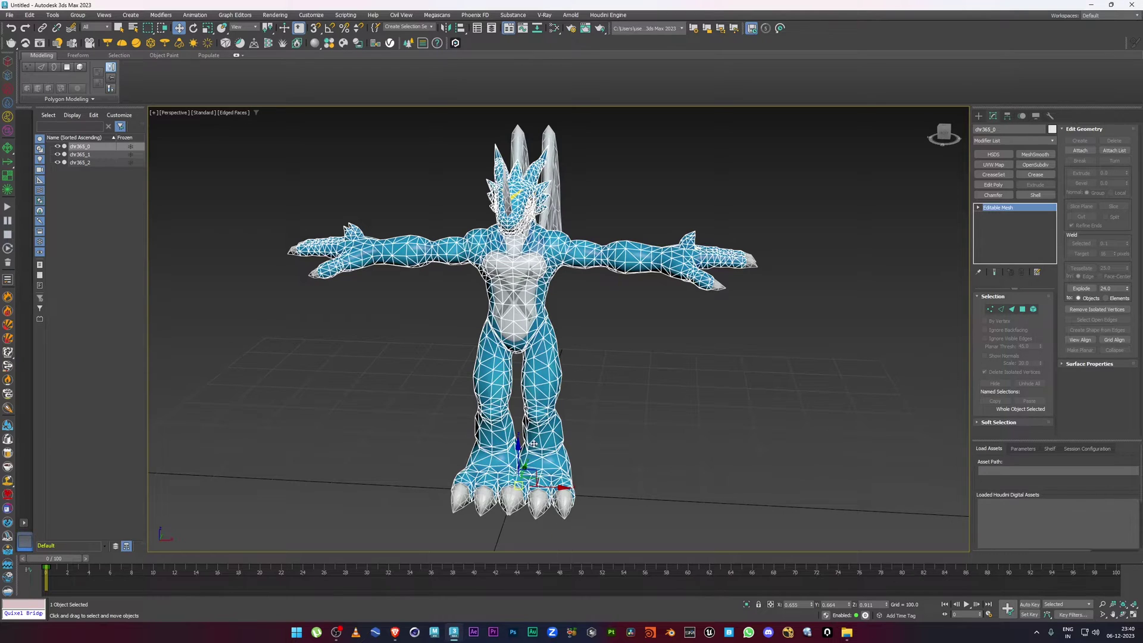
{"action": "scroll", "coordinate": [534, 444], "scroll_direction": "up", "scroll_amount": 4}
{"action": "mouse_move", "coordinate": [585, 336]}
{"action": "middle_mouse_down", "text": "alt"}
{"action": "mouse_move", "coordinate": [601, 337]}
{"action": "mouse_move", "coordinate": [574, 339]}
{"action": "middle_mouse_up", "text": "alt"}
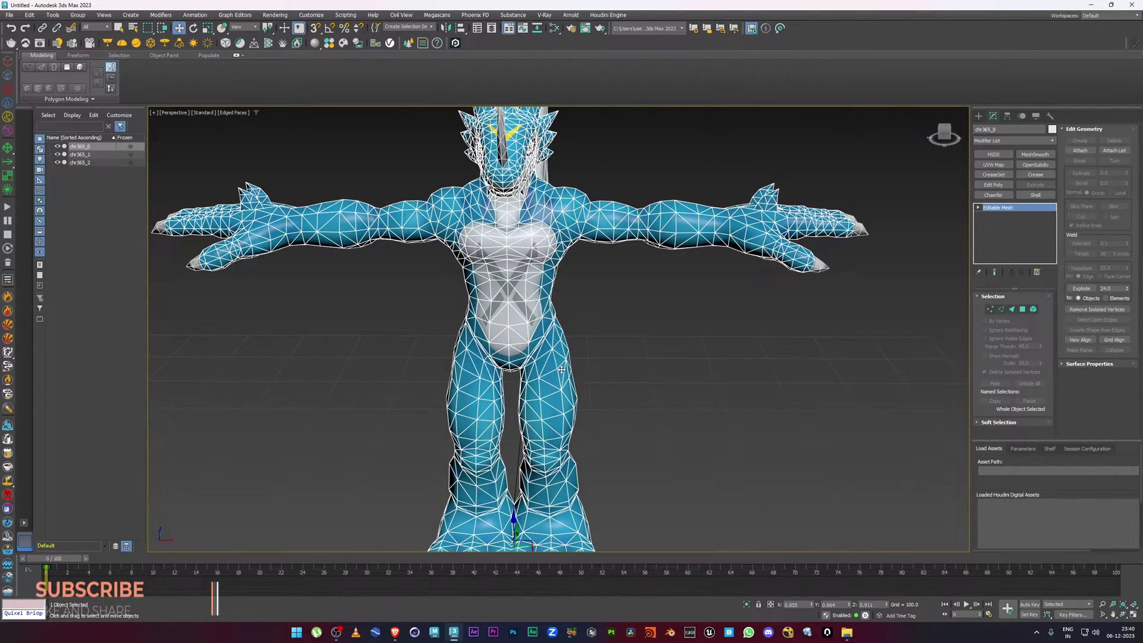
{"action": "scroll", "coordinate": [561, 370], "scroll_direction": "down", "scroll_amount": 4}
{"action": "mouse_move", "coordinate": [569, 372]}
{"action": "middle_mouse_down", "text": "alt"}
{"action": "mouse_move", "coordinate": [518, 369]}
{"action": "mouse_move", "coordinate": [587, 363]}
{"action": "middle_mouse_up", "text": "alt"}
{"action": "scroll", "coordinate": [516, 367], "scroll_direction": "down", "scroll_amount": 4}
{"action": "scroll", "coordinate": [516, 368], "scroll_direction": "up", "scroll_amount": 4}
{"action": "scroll", "coordinate": [629, 299], "scroll_direction": "up", "scroll_amount": 5}
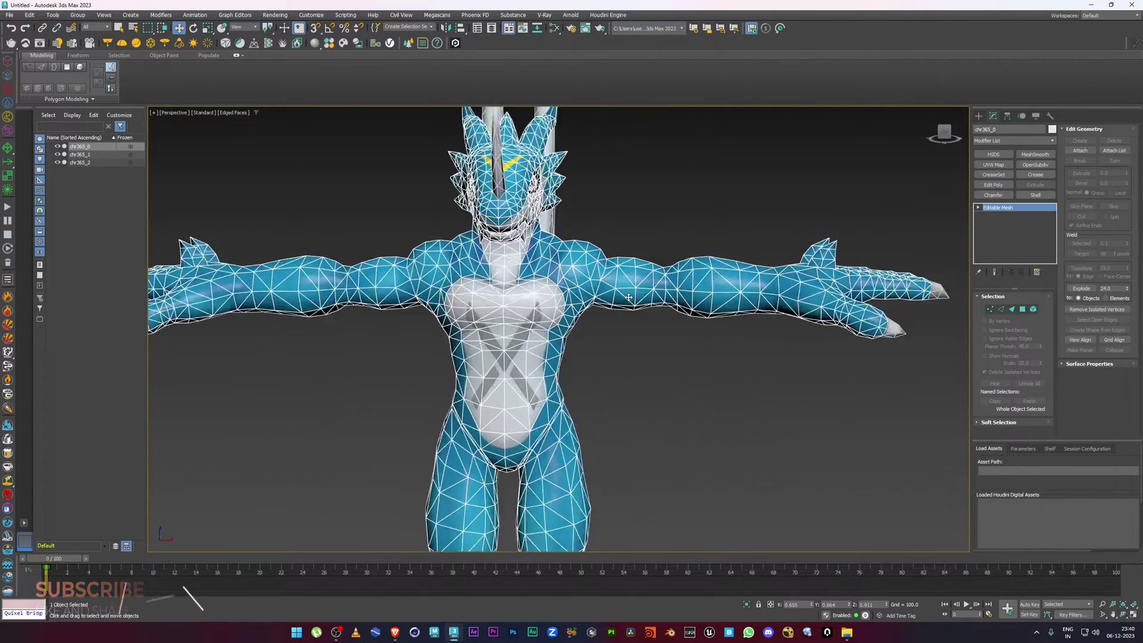
{"action": "scroll", "coordinate": [629, 297], "scroll_direction": "up", "scroll_amount": 3}
{"action": "scroll", "coordinate": [573, 276], "scroll_direction": "up", "scroll_amount": 1}
{"action": "middle_click_drag", "start_coordinate": [631, 295], "coordinate": [614, 322], "text": "alt"}
{"action": "scroll", "coordinate": [613, 316], "scroll_direction": "down", "scroll_amount": 6}
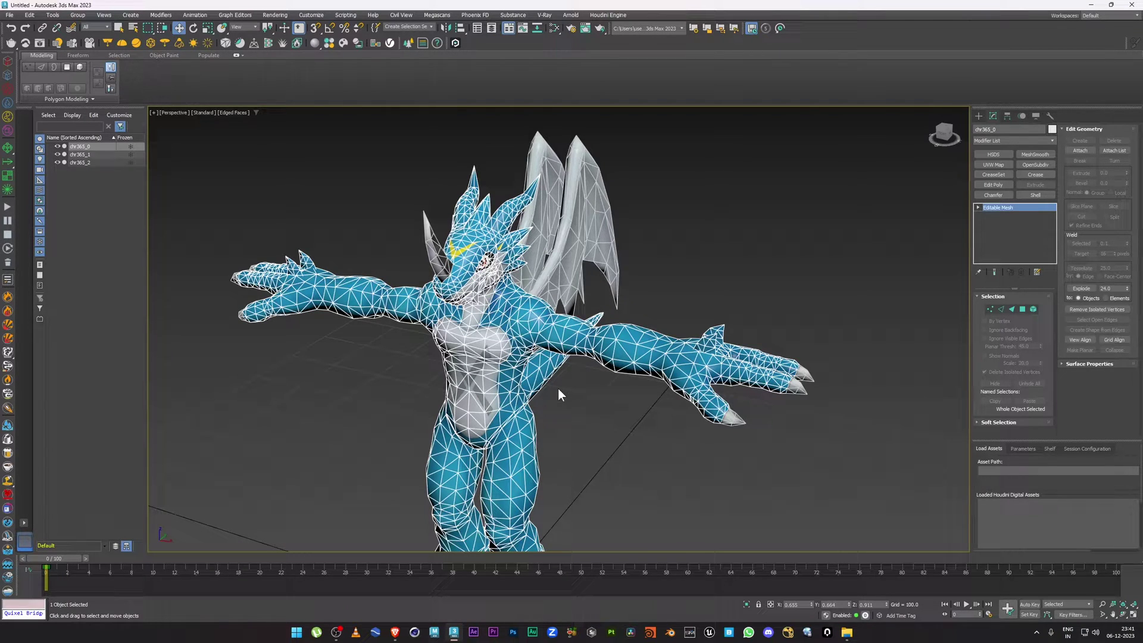
{"action": "middle_click_drag", "start_coordinate": [604, 396], "coordinate": [666, 360]}
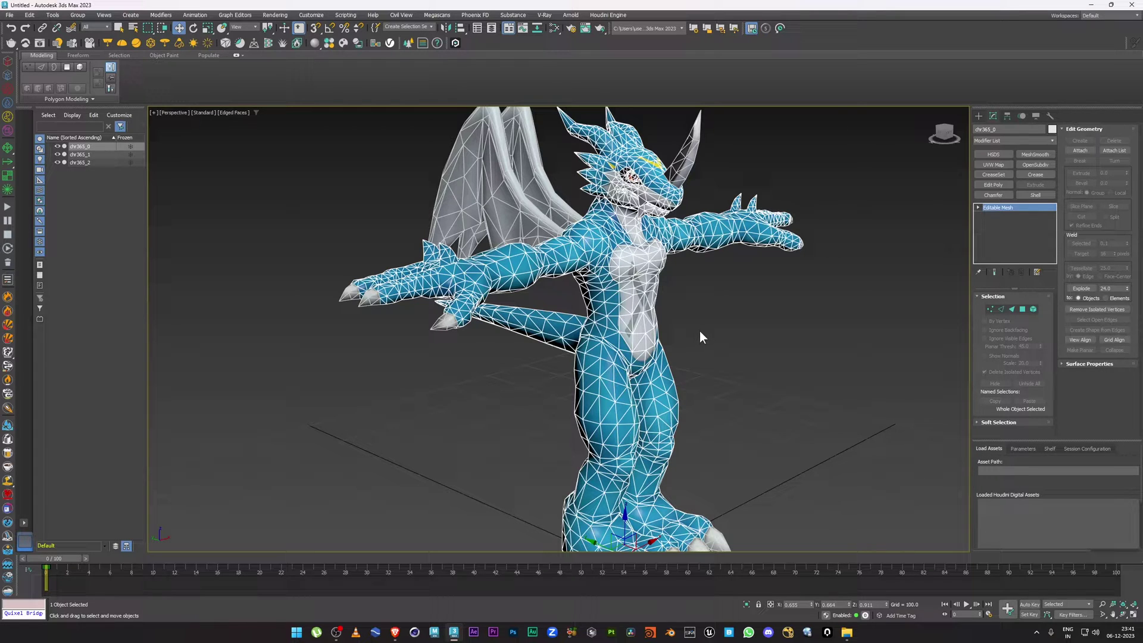
{"action": "middle_click_drag", "start_coordinate": [694, 333], "coordinate": [630, 383], "text": "alt"}
{"action": "left_click", "coordinate": [598, 388]}
{"action": "left_click", "coordinate": [551, 297]}
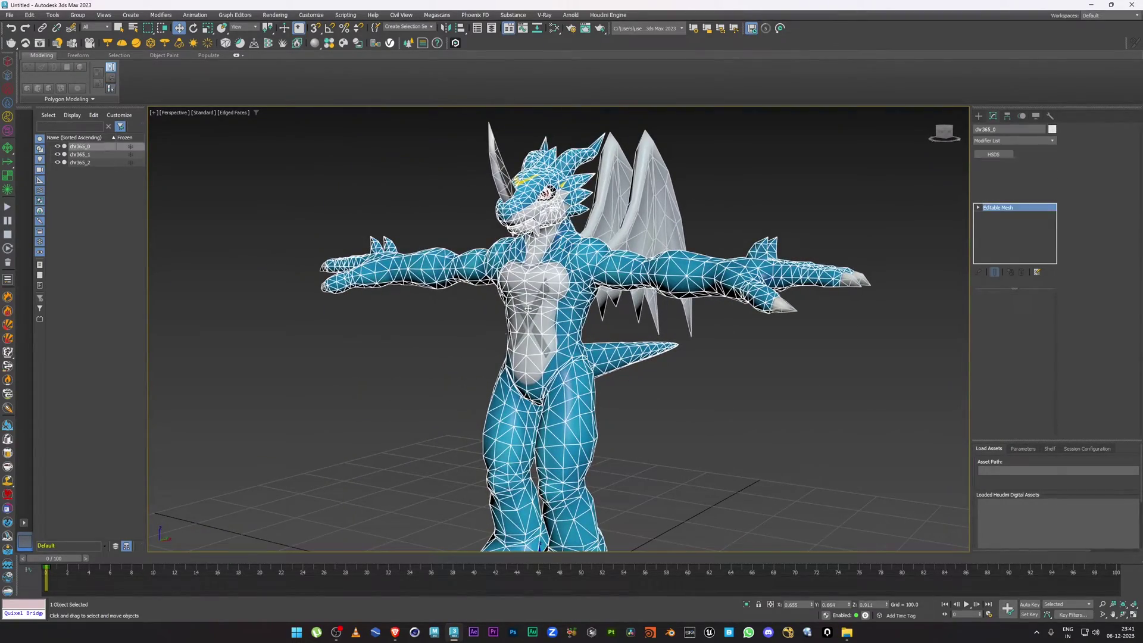
{"action": "middle_click_drag", "start_coordinate": [548, 375], "coordinate": [512, 385], "text": "alt"}
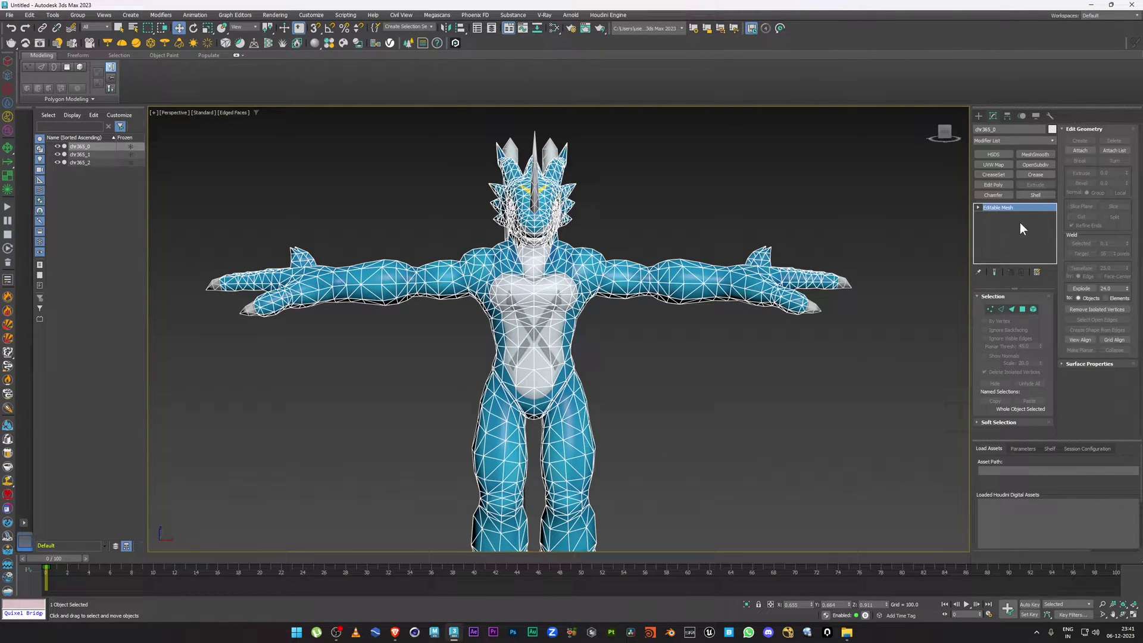
{"action": "middle_click_drag", "start_coordinate": [716, 375], "coordinate": [706, 332]}
Step: Add an Edit Poly modifier to the body mesh chr365_0
{"action": "right_click", "coordinate": [548, 319]}
{"action": "mouse_move", "coordinate": [590, 430]}
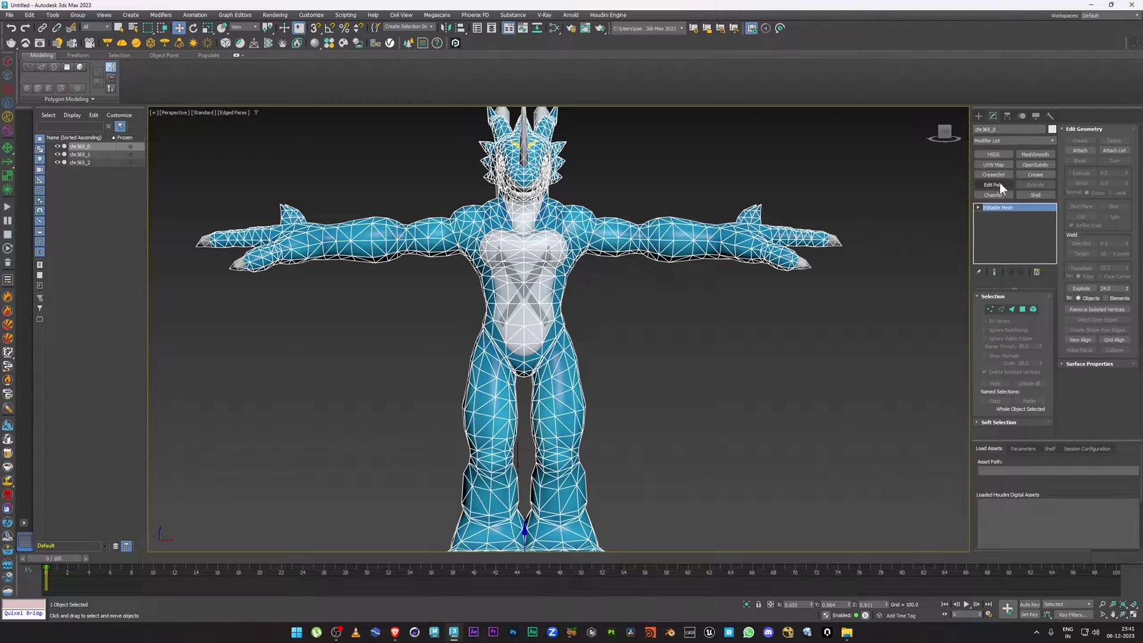
{"action": "left_click", "coordinate": [998, 139]}
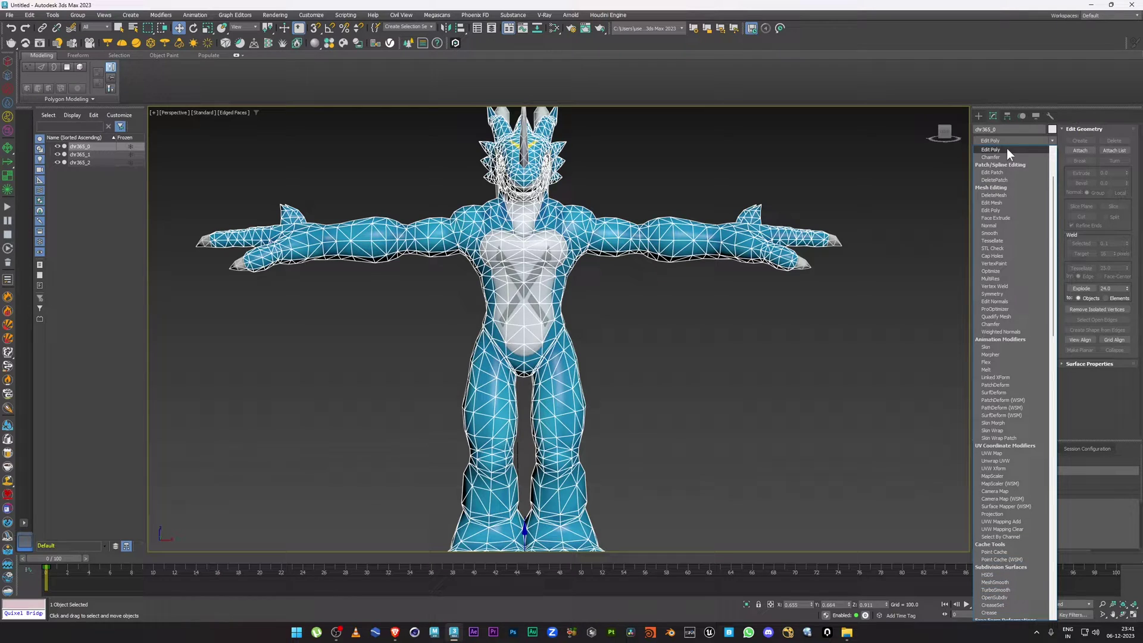
{"action": "left_click", "coordinate": [996, 150]}
{"action": "middle_click_drag", "start_coordinate": [670, 341], "coordinate": [1031, 185], "text": "alt"}
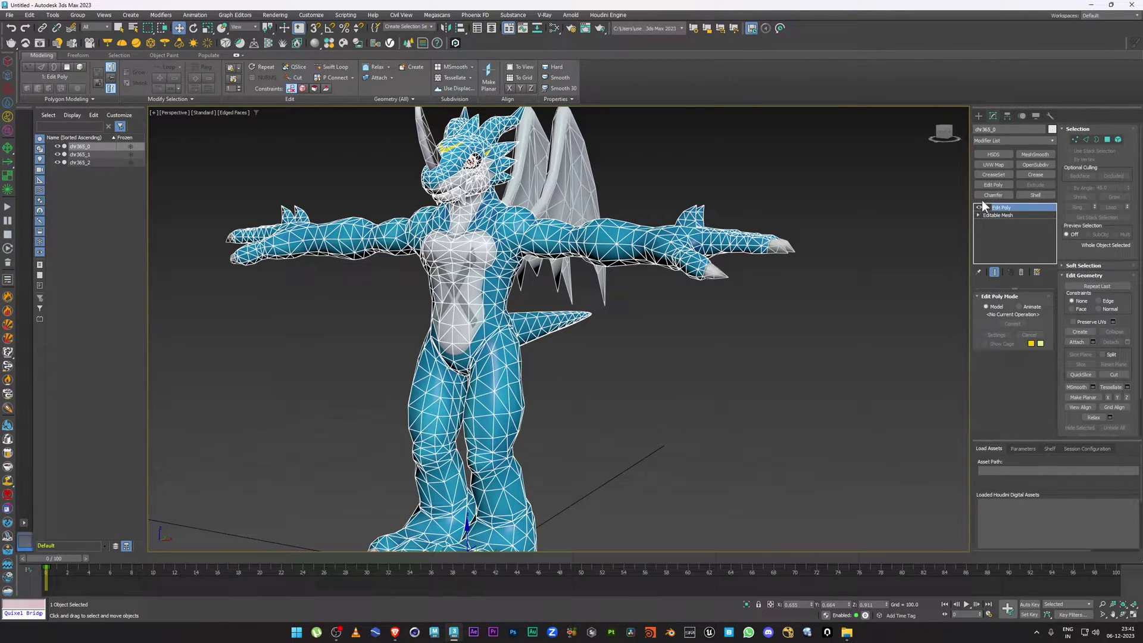
{"action": "middle_click_drag", "start_coordinate": [732, 291], "coordinate": [632, 299], "text": "alt"}
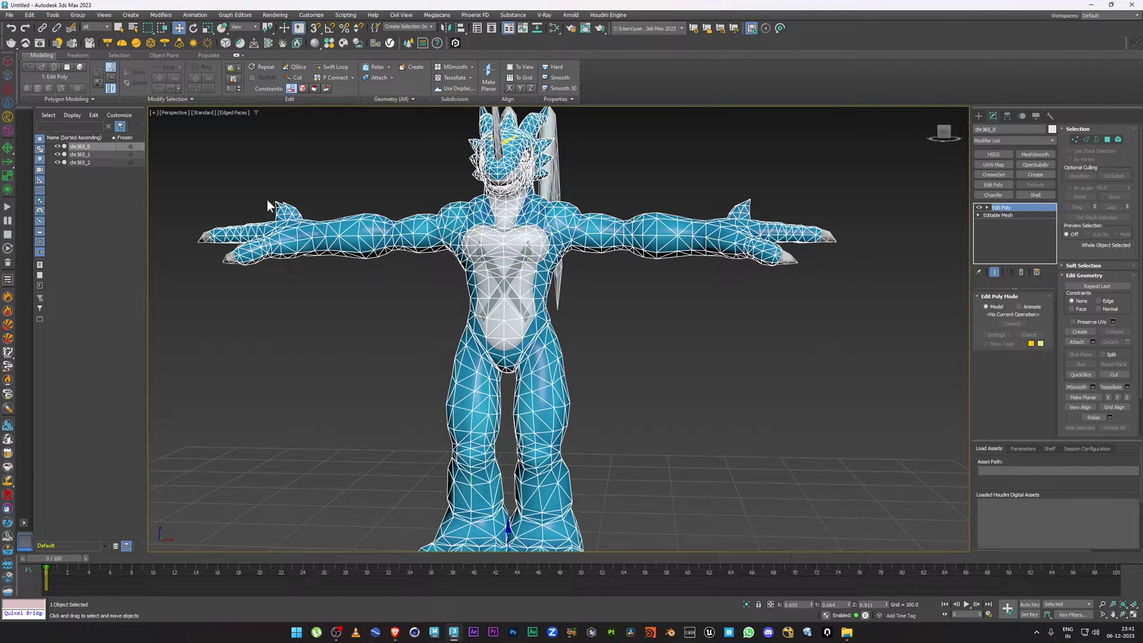
Step: Apply Quadrify All to the body mesh to turn its triangles into quads, and deselect it
{"action": "double_click", "coordinate": [40, 55]}
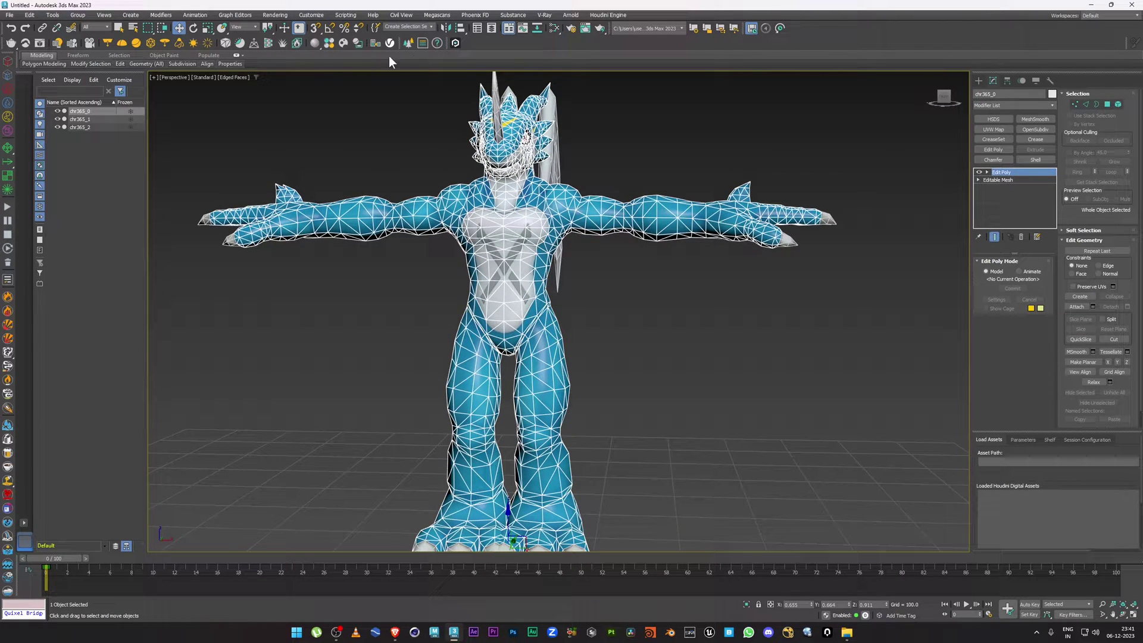
{"action": "double_click", "coordinate": [51, 57]}
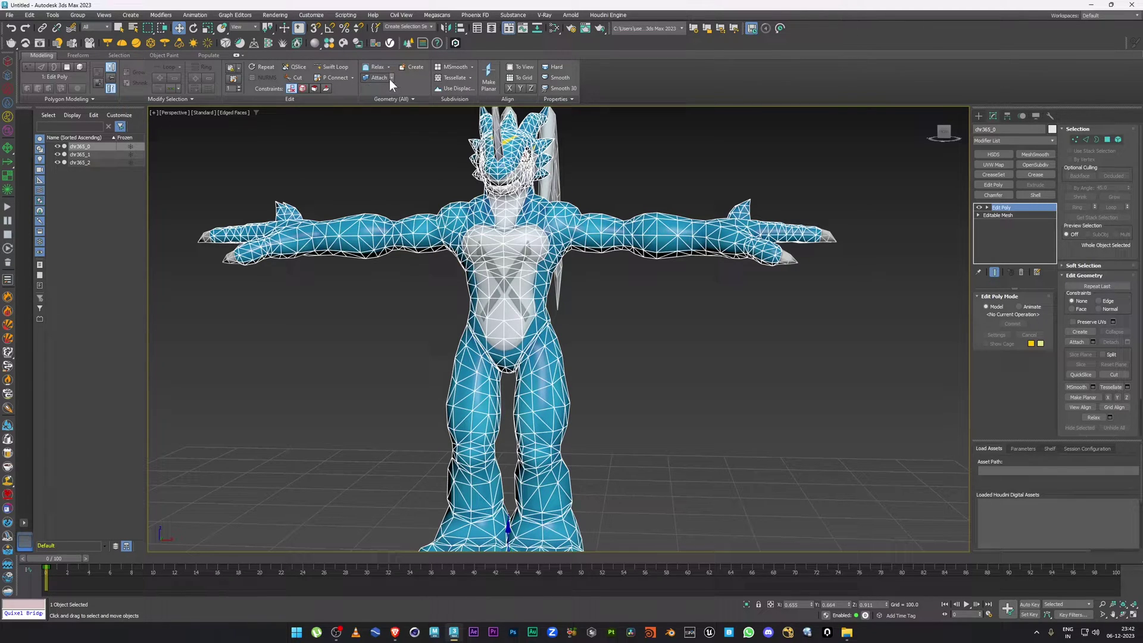
{"action": "left_click", "coordinate": [412, 100]}
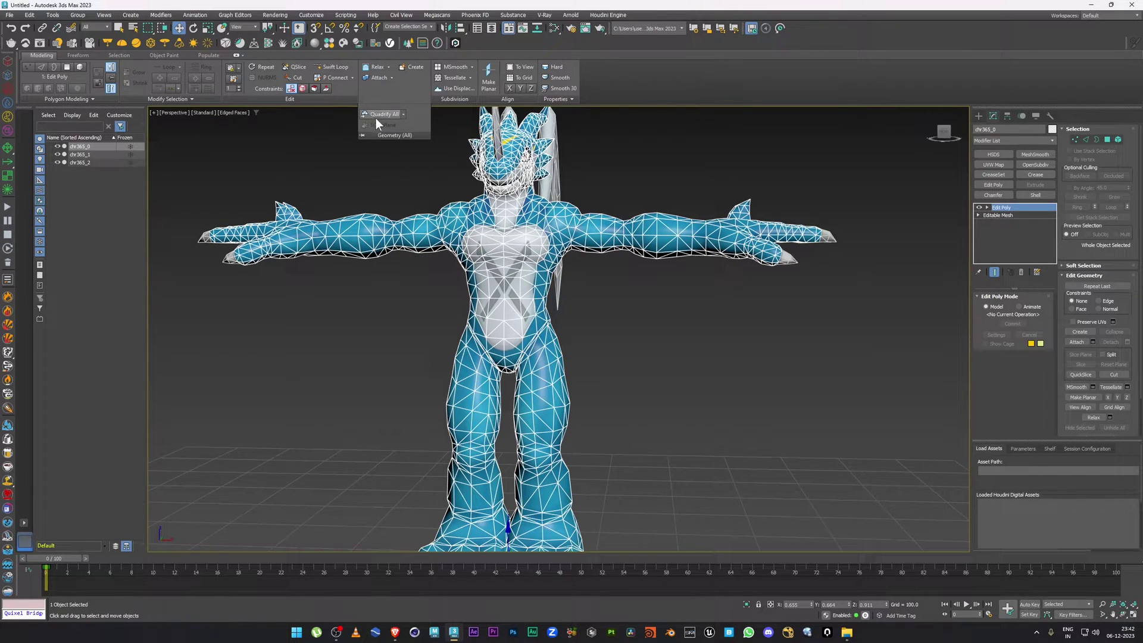
{"action": "left_click", "coordinate": [404, 114]}
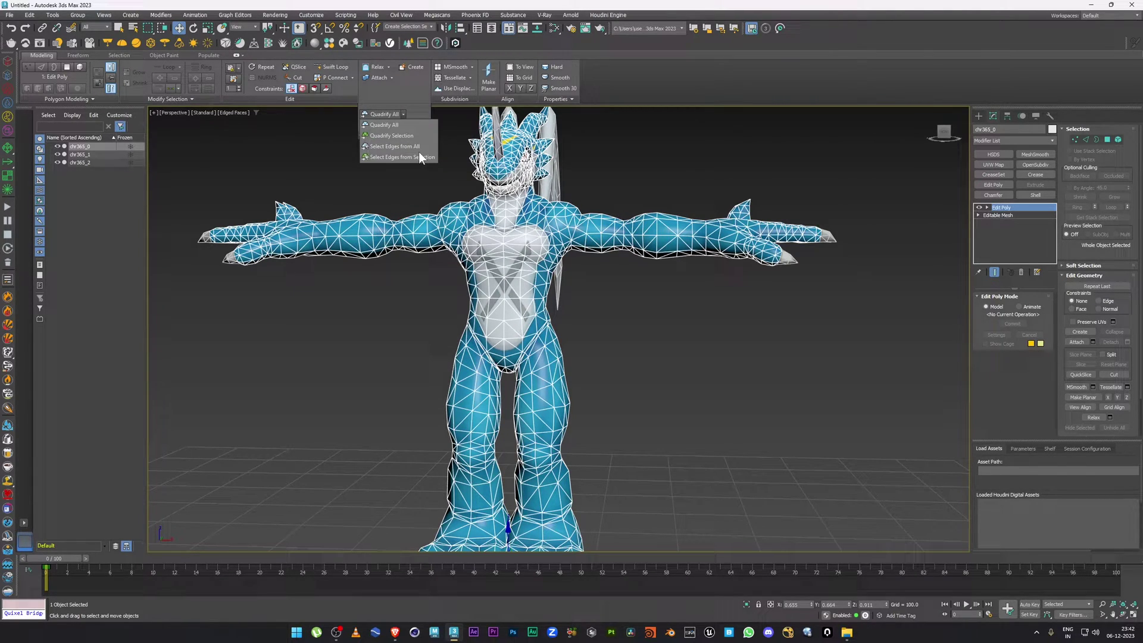
{"action": "left_click", "coordinate": [398, 126]}
{"action": "left_click", "coordinate": [377, 340]}
Step: Examine the body's edge flow from several angles and up close after the quad conversion
{"action": "key", "text": "z"}
{"action": "middle_click_drag", "start_coordinate": [384, 337], "coordinate": [357, 326], "text": "alt"}
{"action": "left_click", "coordinate": [418, 341]}
{"action": "middle_click_drag", "start_coordinate": [418, 345], "coordinate": [389, 263], "text": "alt"}
{"action": "scroll", "coordinate": [372, 359], "scroll_direction": "up", "scroll_amount": 3}
{"action": "scroll", "coordinate": [352, 213], "scroll_direction": "up", "scroll_amount": 3}
{"action": "left_click", "coordinate": [312, 237]}
{"action": "middle_click_drag", "start_coordinate": [311, 237], "coordinate": [259, 296], "text": "alt"}
Step: Add an Edit Poly modifier to the horn and claws mesh chr365_1, quadrify all its faces, and deselect it
{"action": "left_click", "coordinate": [648, 242]}
{"action": "middle_click_drag", "start_coordinate": [676, 270], "coordinate": [744, 244], "text": "alt"}
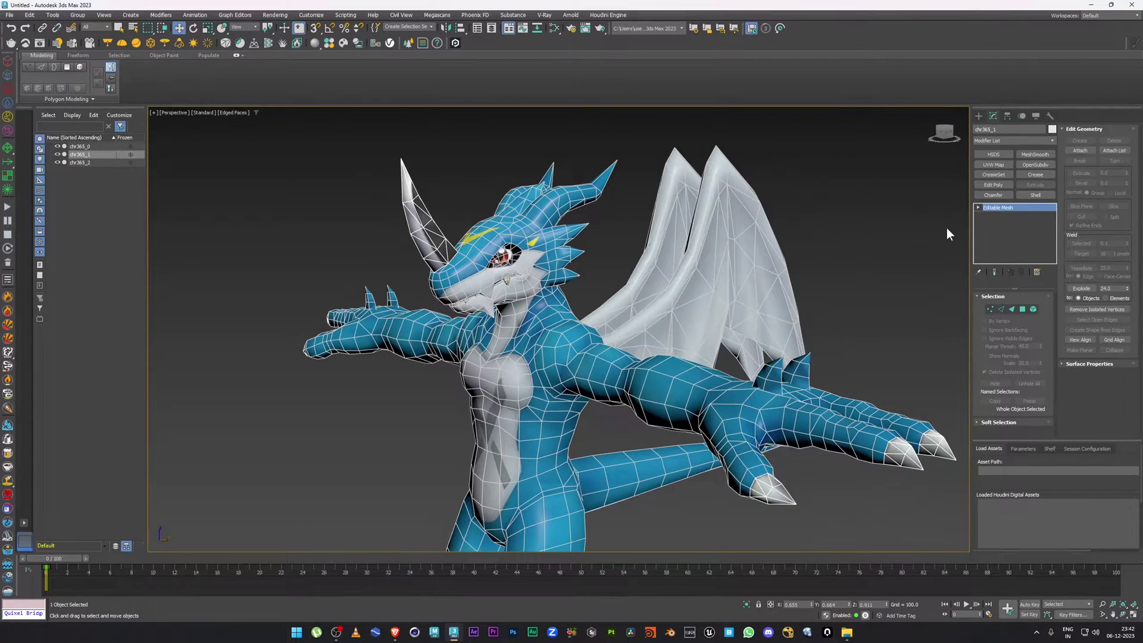
{"action": "left_click", "coordinate": [993, 185]}
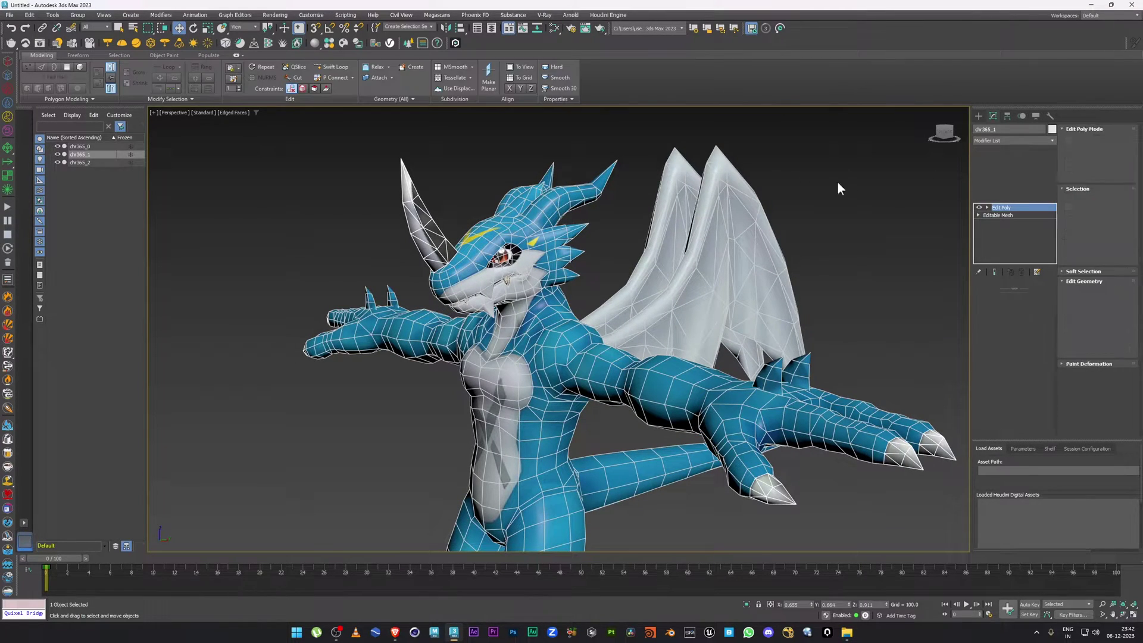
{"action": "left_click", "coordinate": [402, 100]}
{"action": "left_click", "coordinate": [318, 201]}
Step: Check the topology of the horn, claws and body from the front and sides
{"action": "middle_click_drag", "start_coordinate": [317, 204], "coordinate": [417, 262], "text": "alt"}
{"action": "scroll", "coordinate": [518, 322], "scroll_direction": "up", "scroll_amount": 4}
{"action": "middle_click_drag", "start_coordinate": [518, 322], "coordinate": [400, 276], "text": "alt"}
{"action": "scroll", "coordinate": [480, 303], "scroll_direction": "down", "scroll_amount": 4}
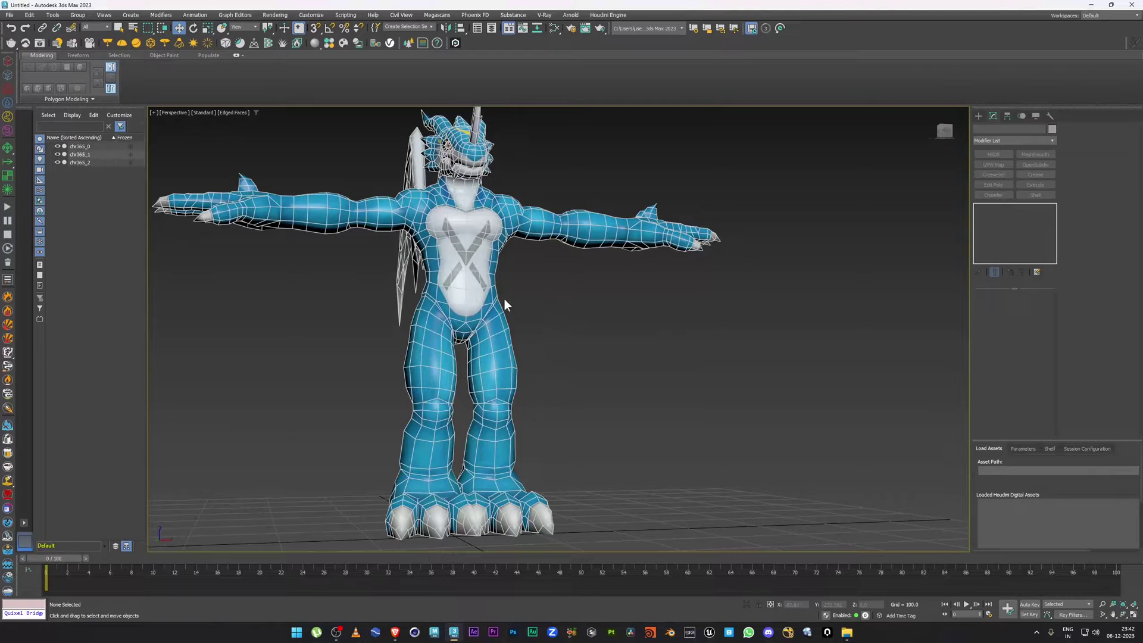
{"action": "middle_click_drag", "start_coordinate": [480, 341], "coordinate": [424, 263], "text": "alt"}
{"action": "scroll", "coordinate": [414, 223], "scroll_direction": "up", "scroll_amount": 3}
{"action": "middle_click_drag", "start_coordinate": [413, 223], "coordinate": [459, 240]}
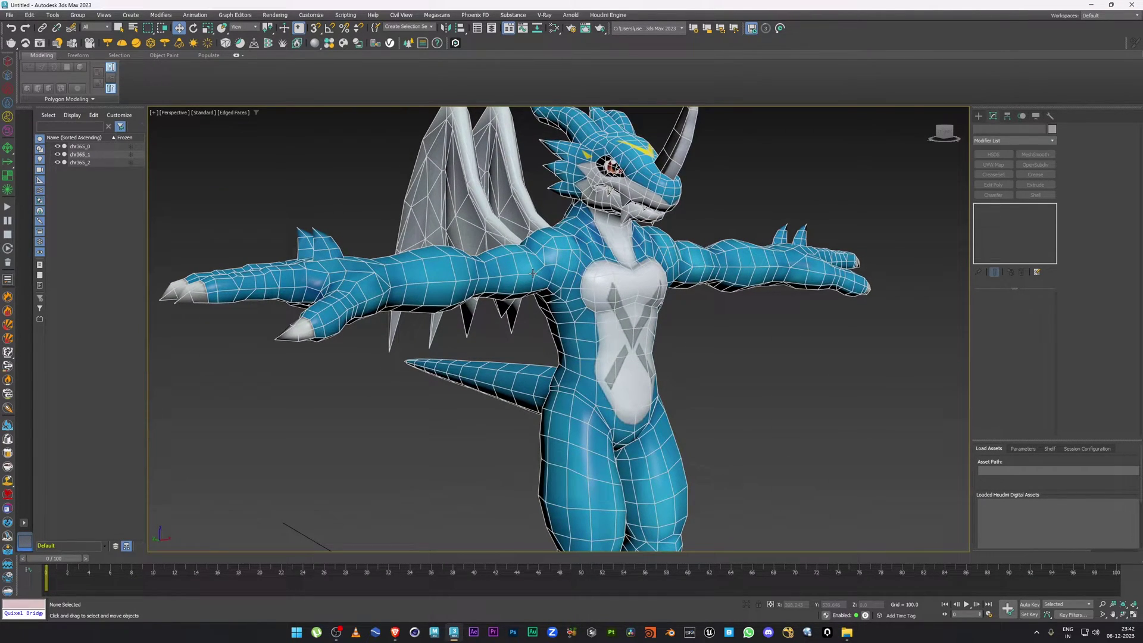
{"action": "middle_click_drag", "start_coordinate": [540, 274], "coordinate": [515, 436], "text": "alt"}
Step: Delete the Skin modifier from the wings mesh chr365_2
{"action": "scroll", "coordinate": [536, 333], "scroll_direction": "up", "scroll_amount": 4}
{"action": "left_click", "coordinate": [548, 298]}
{"action": "middle_click_drag", "start_coordinate": [549, 298], "coordinate": [540, 341], "text": "alt"}
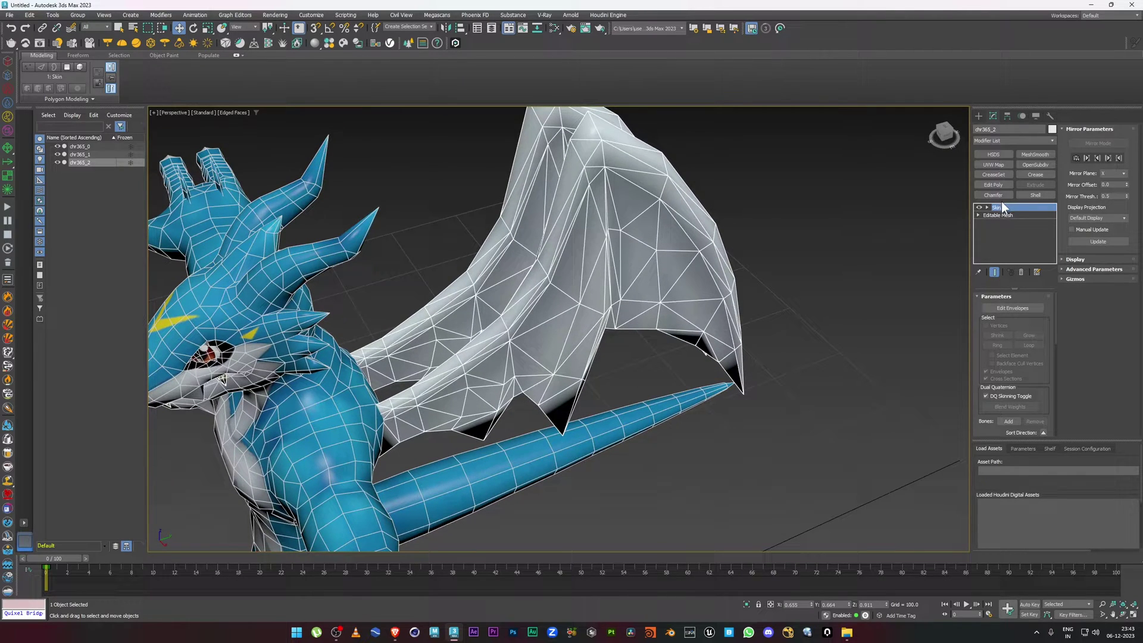
{"action": "right_click", "coordinate": [1007, 209]}
{"action": "left_click", "coordinate": [1023, 218]}
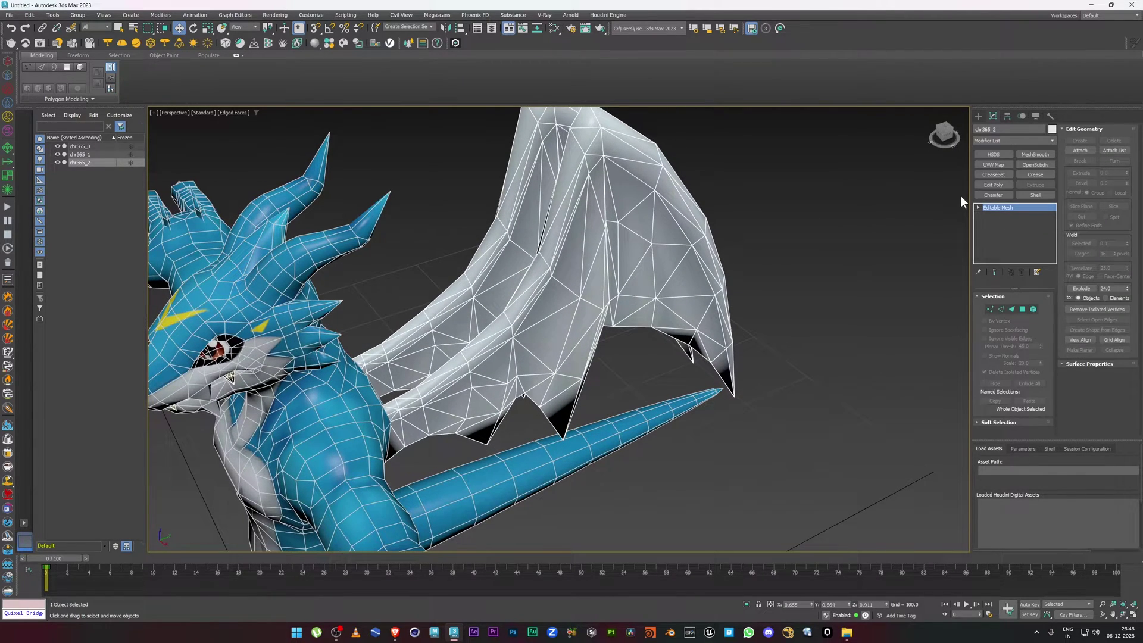
Step: Add an Edit Poly modifier to the wings mesh, apply Quadrify All, and deselect it
{"action": "left_click", "coordinate": [990, 187]}
{"action": "left_click", "coordinate": [401, 100]}
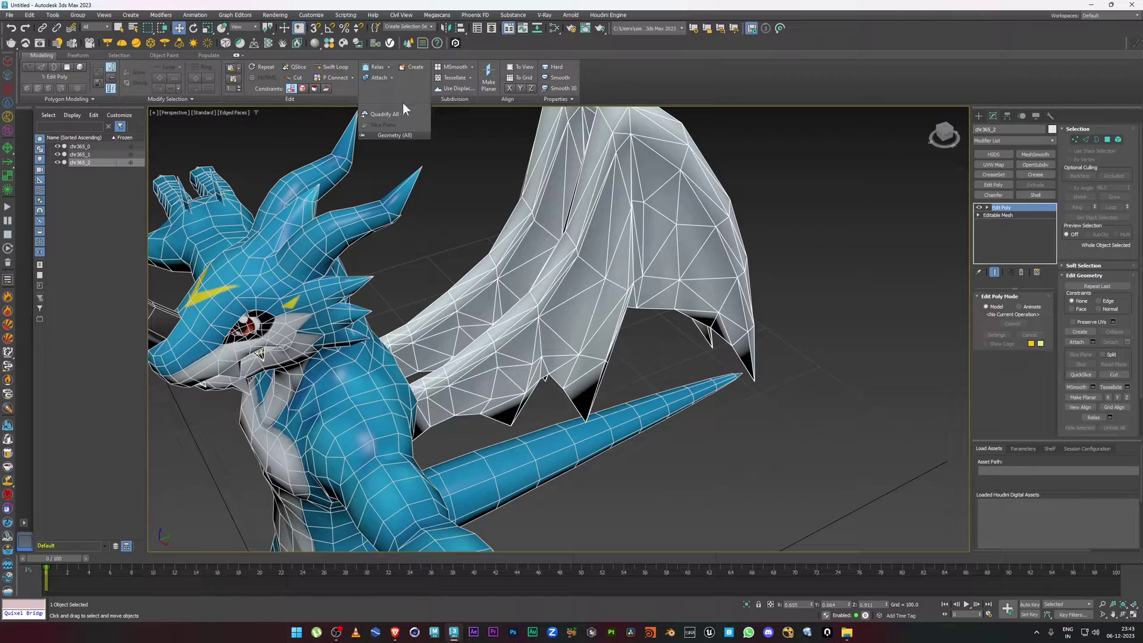
{"action": "left_click", "coordinate": [393, 113]}
{"action": "left_click", "coordinate": [430, 219]}
{"action": "scroll", "coordinate": [430, 219], "scroll_direction": "down", "scroll_amount": 5}
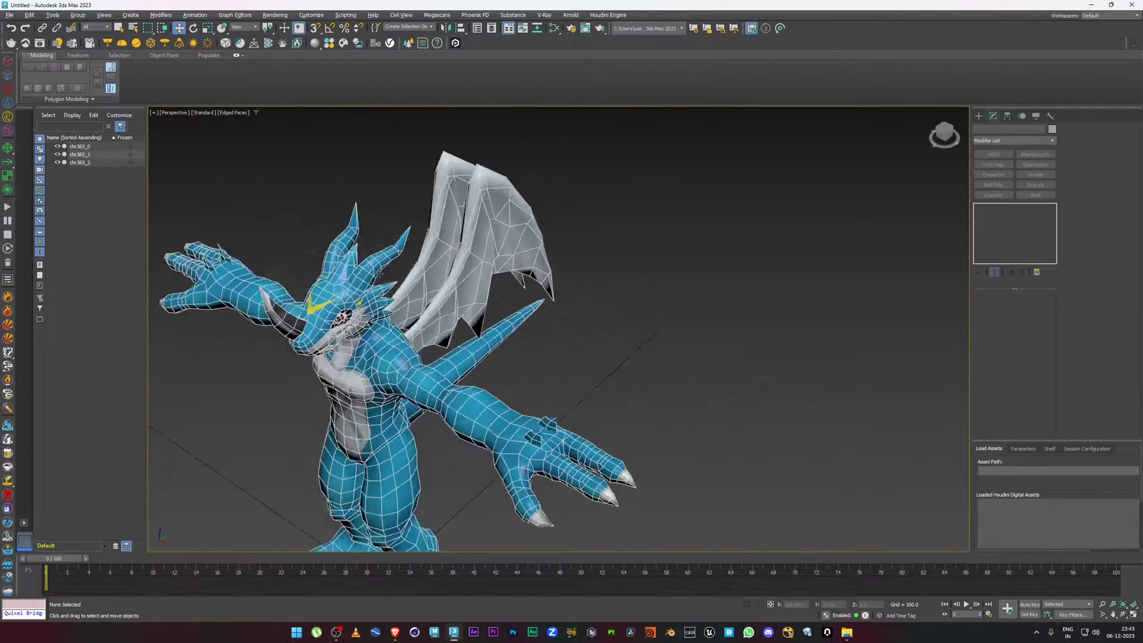